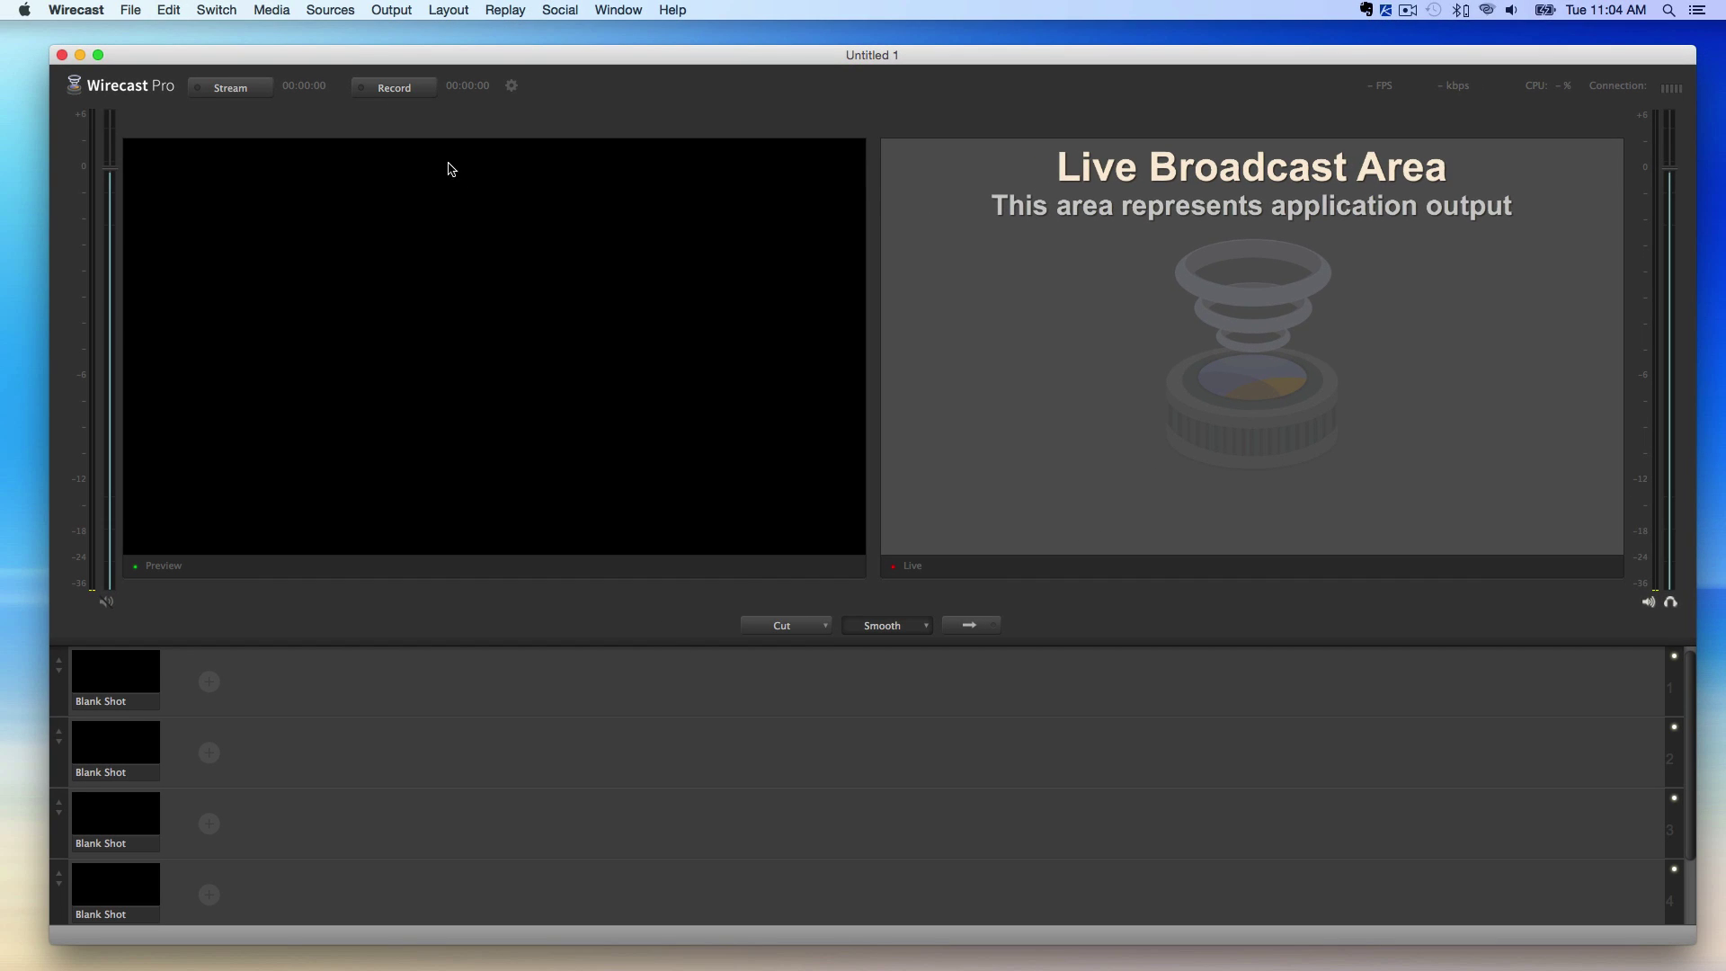
# - Create a new Wirecast Cam source from the Sources menu for the iPhone camera
pyautogui.click(336, 10)
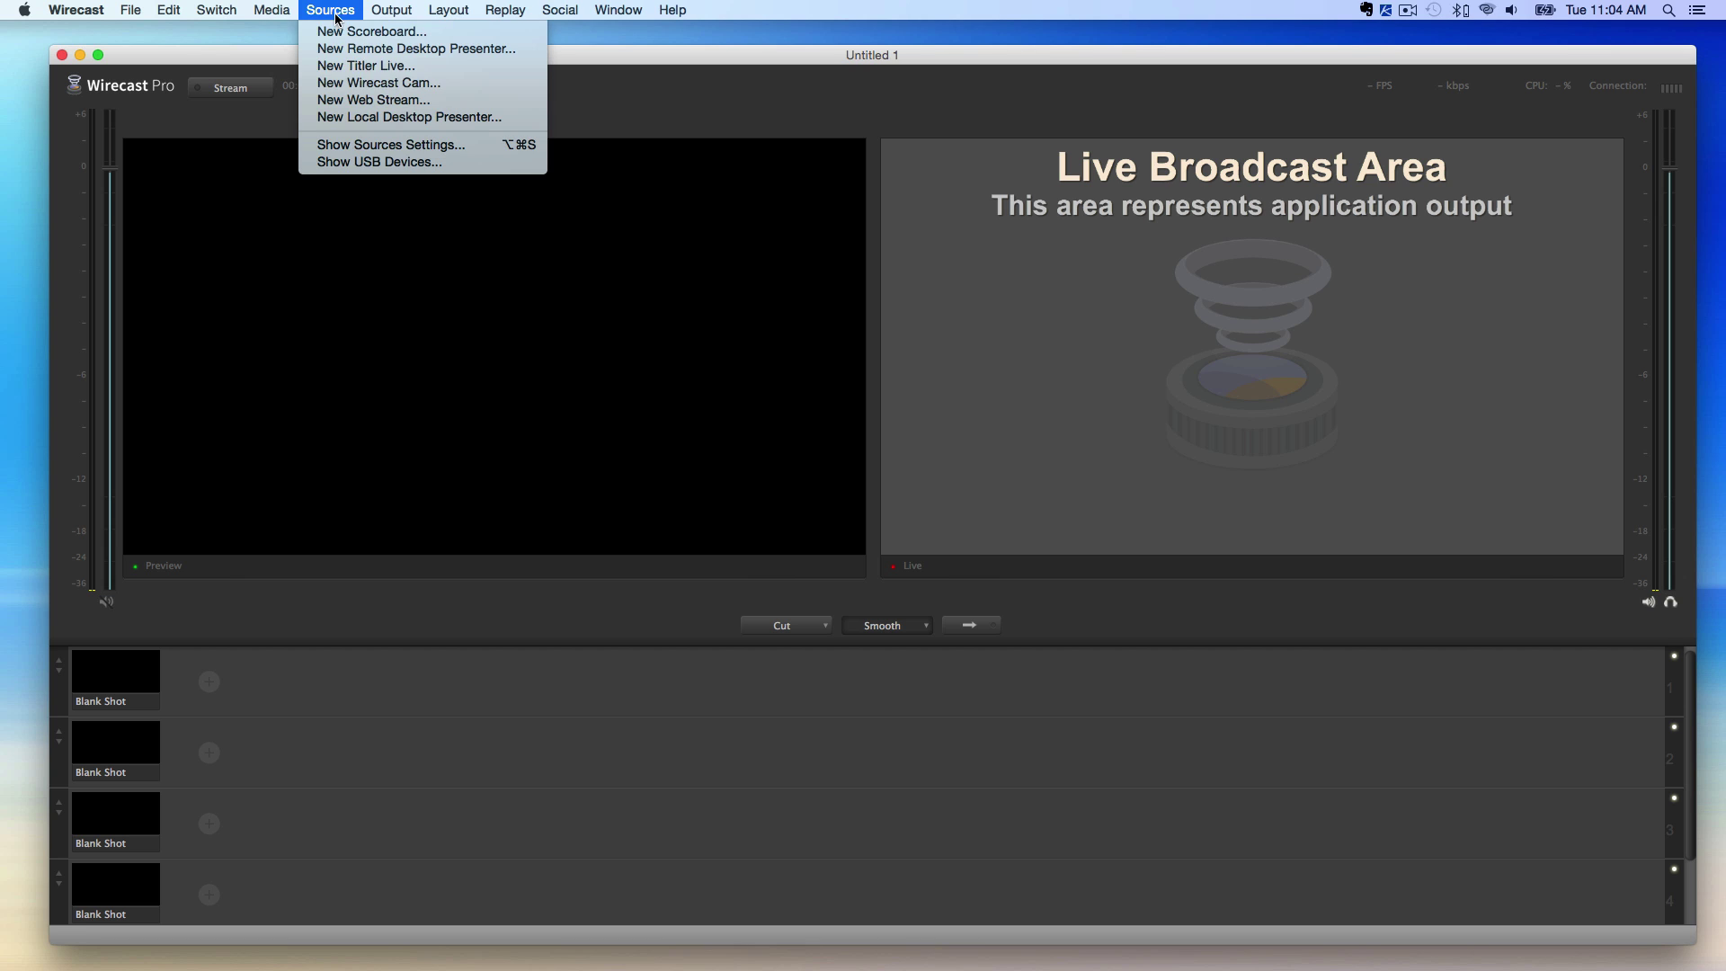
pyautogui.click(355, 83)
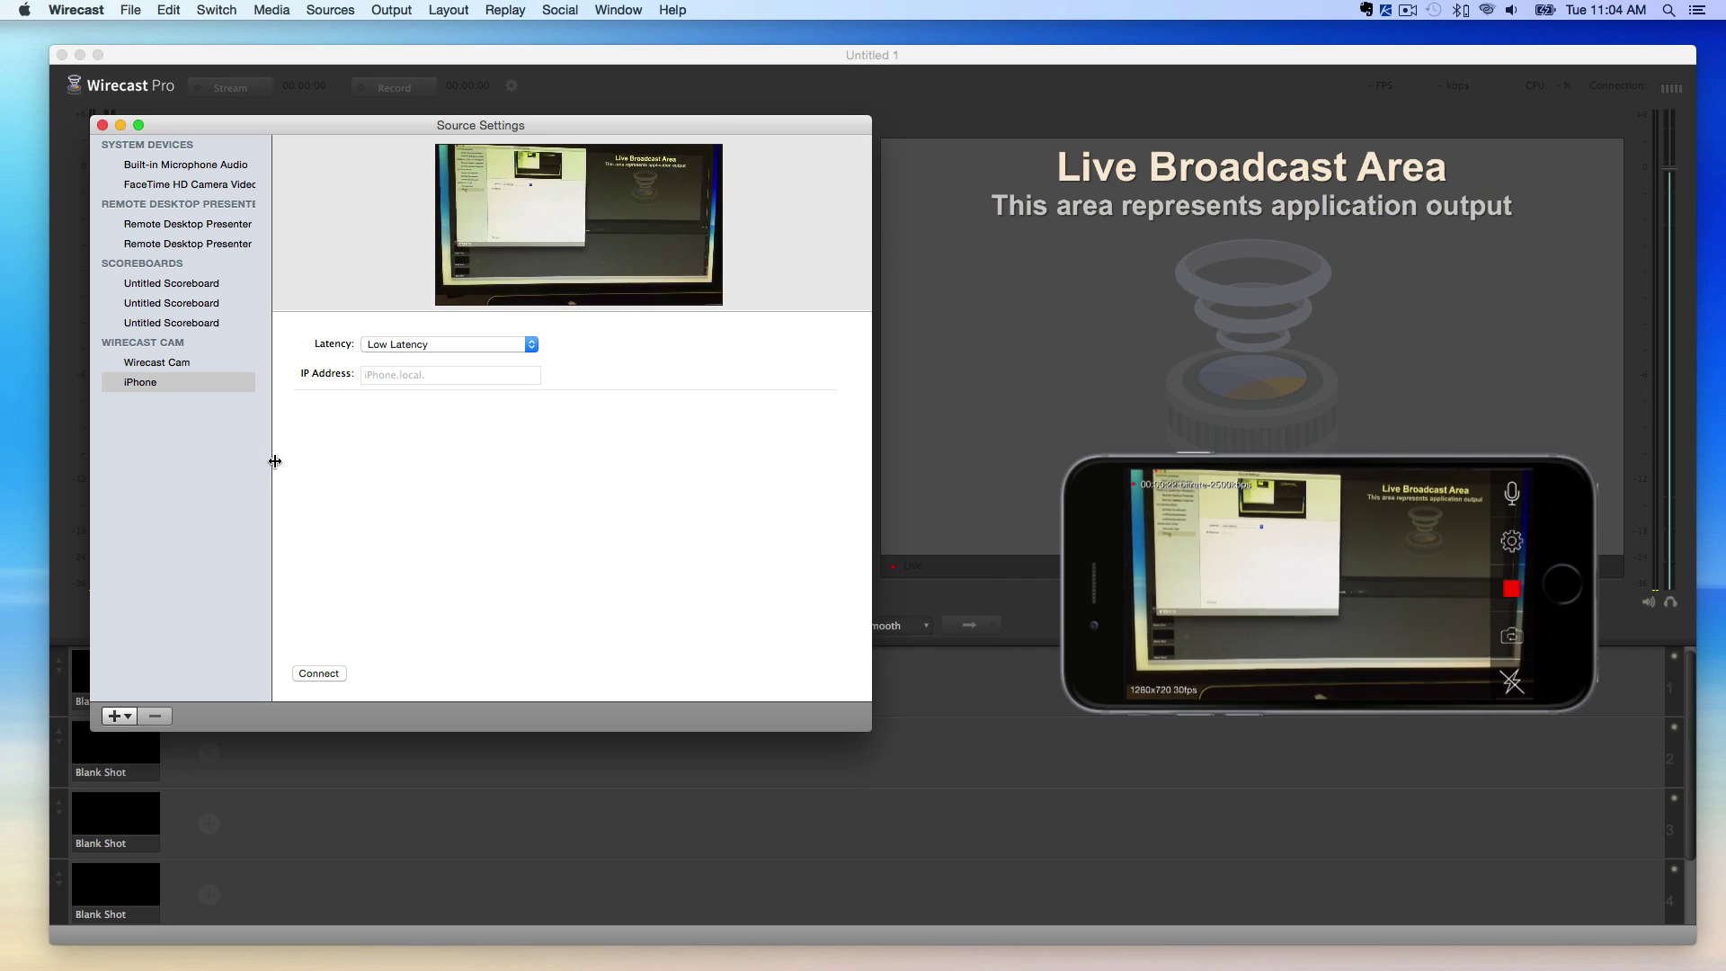
# - Close Source Settings and add the iPhone feed as a new shot on layer 1
pyautogui.click(100, 124)
pyautogui.moveTo(199, 673)
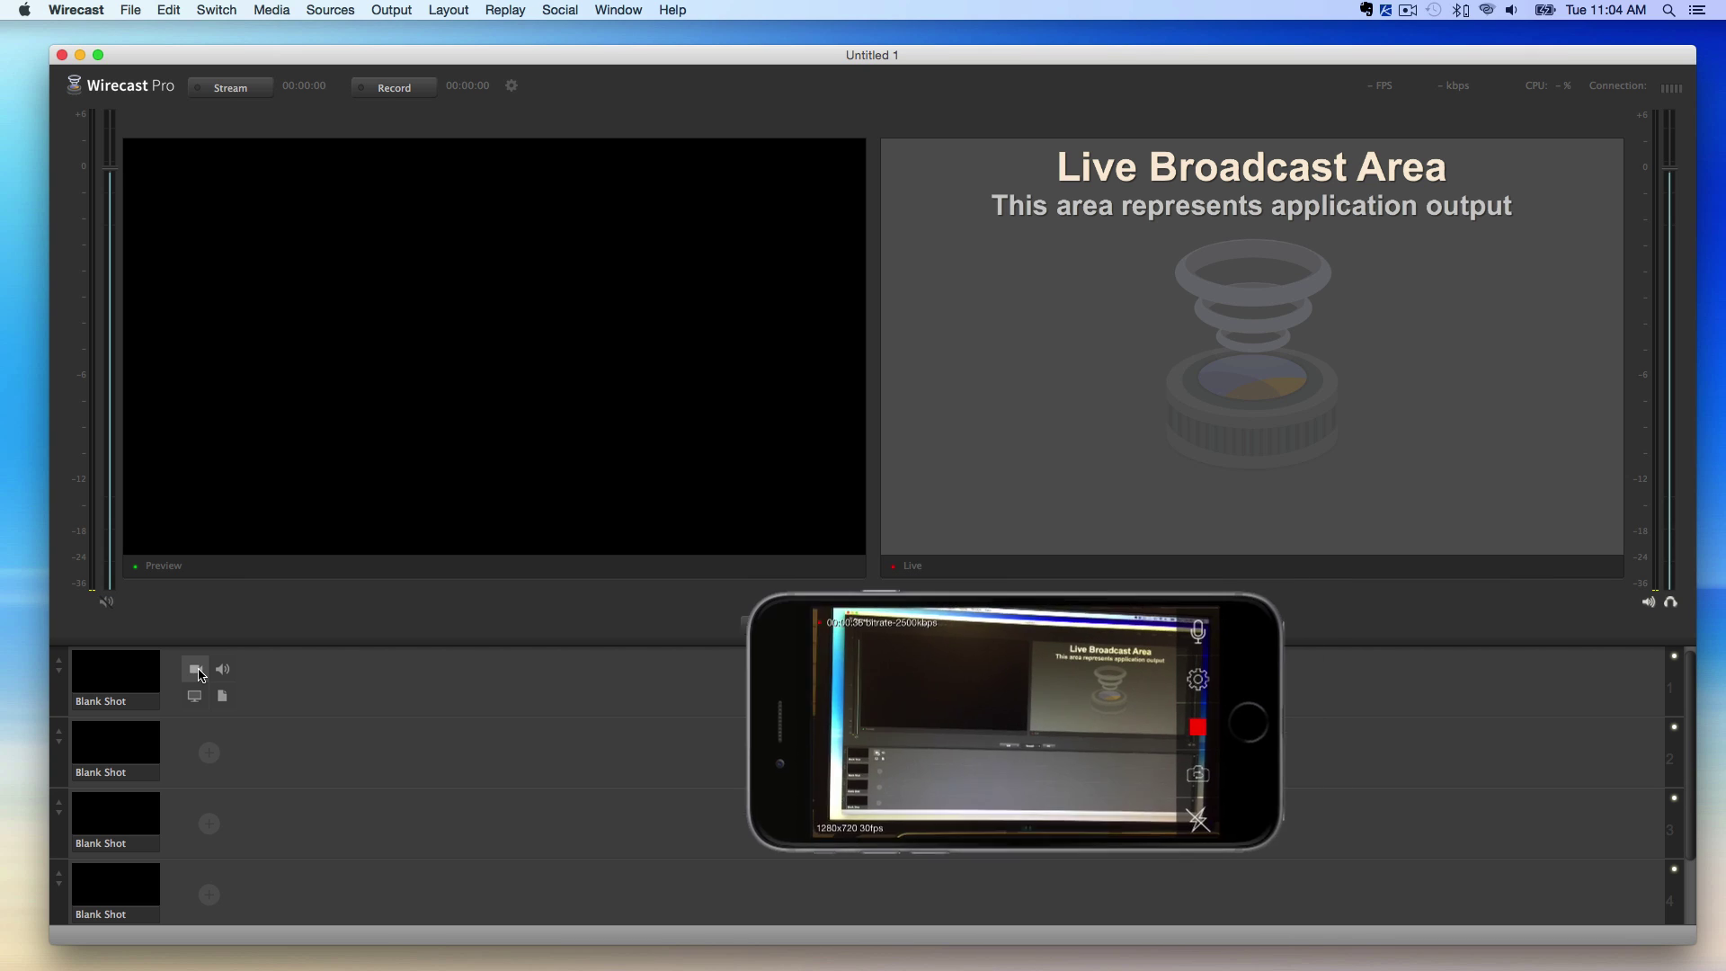
pyautogui.click(196, 669)
pyautogui.click(282, 860)
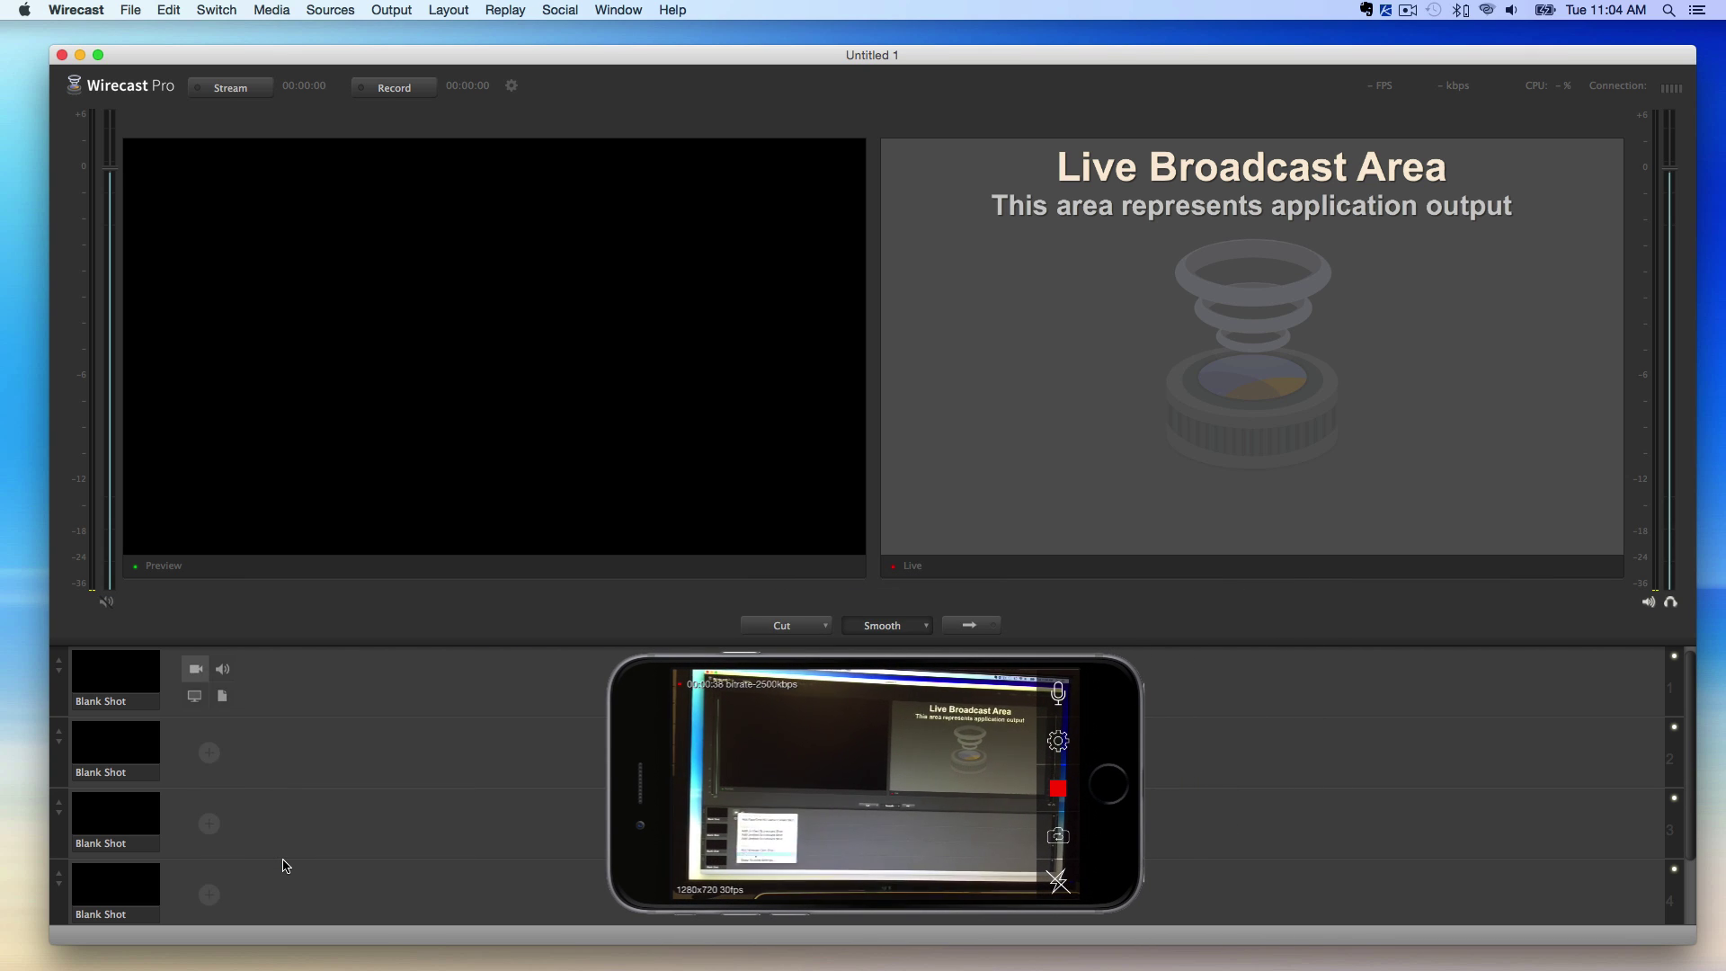